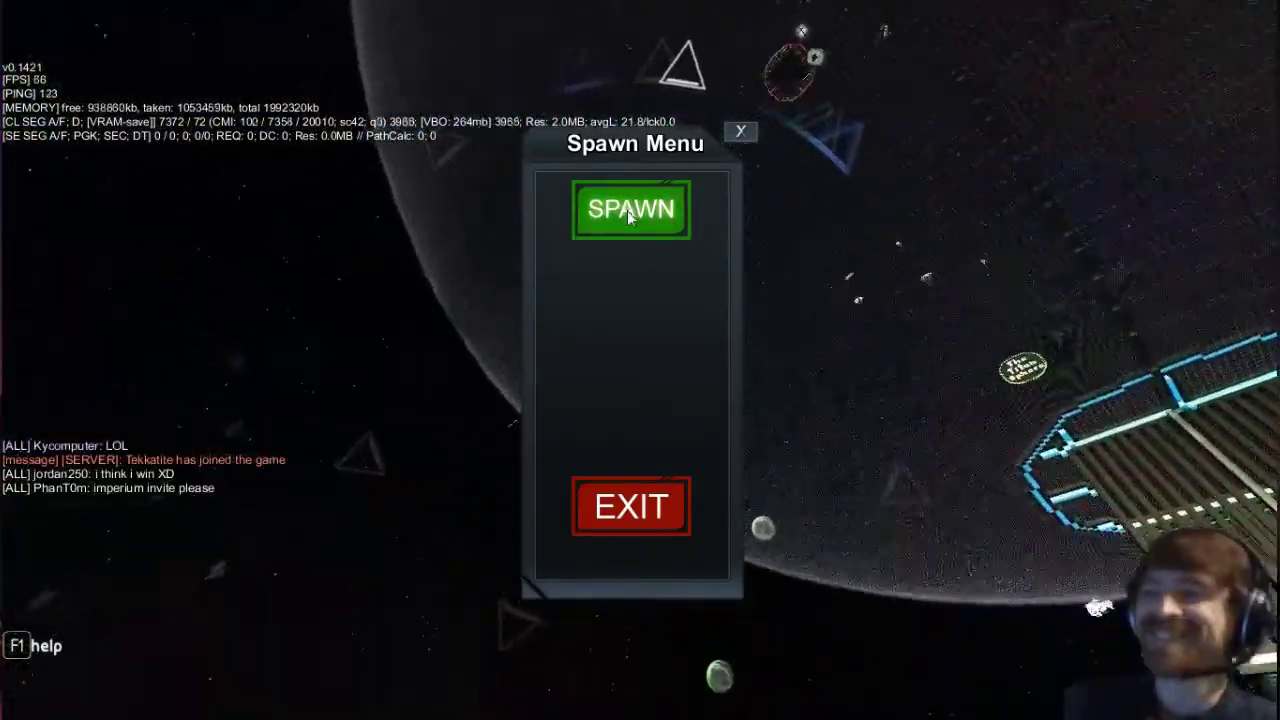
# Step: Respawn, then teleport to the opponent with /tp_to, arriving in sector 25, 16, 25
pyautogui.click(627, 210)
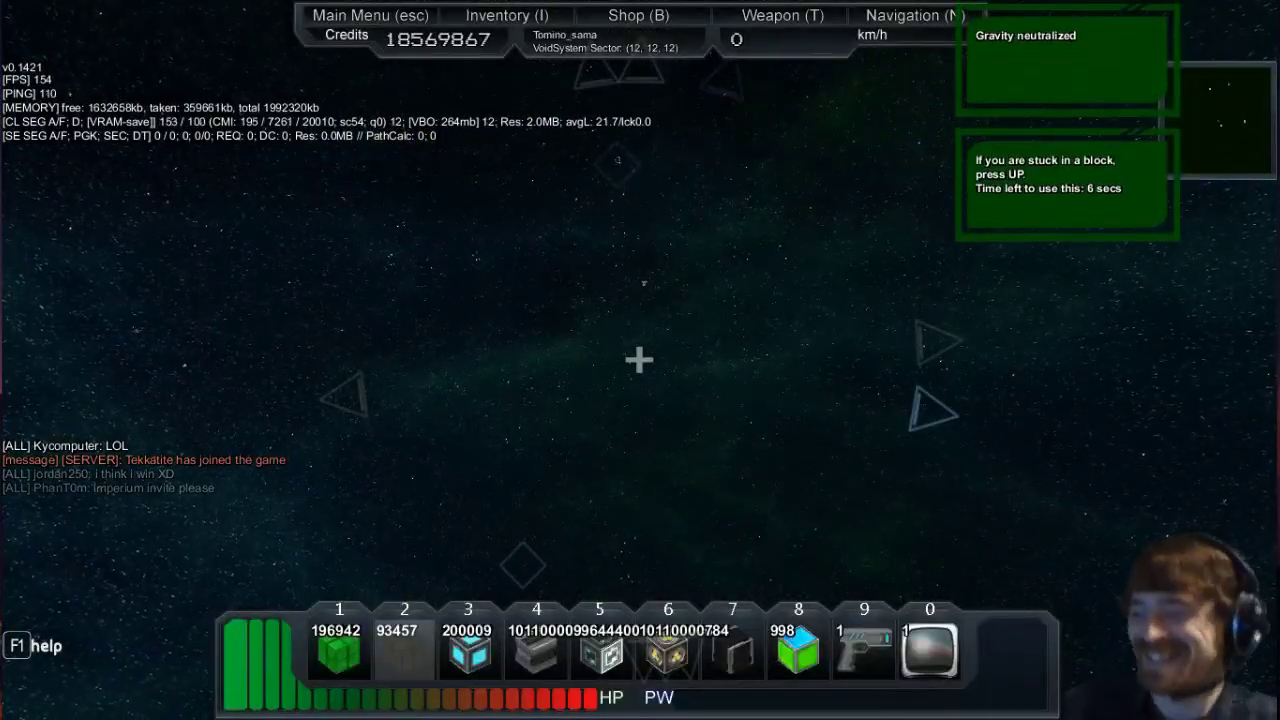
pyautogui.press('Return')
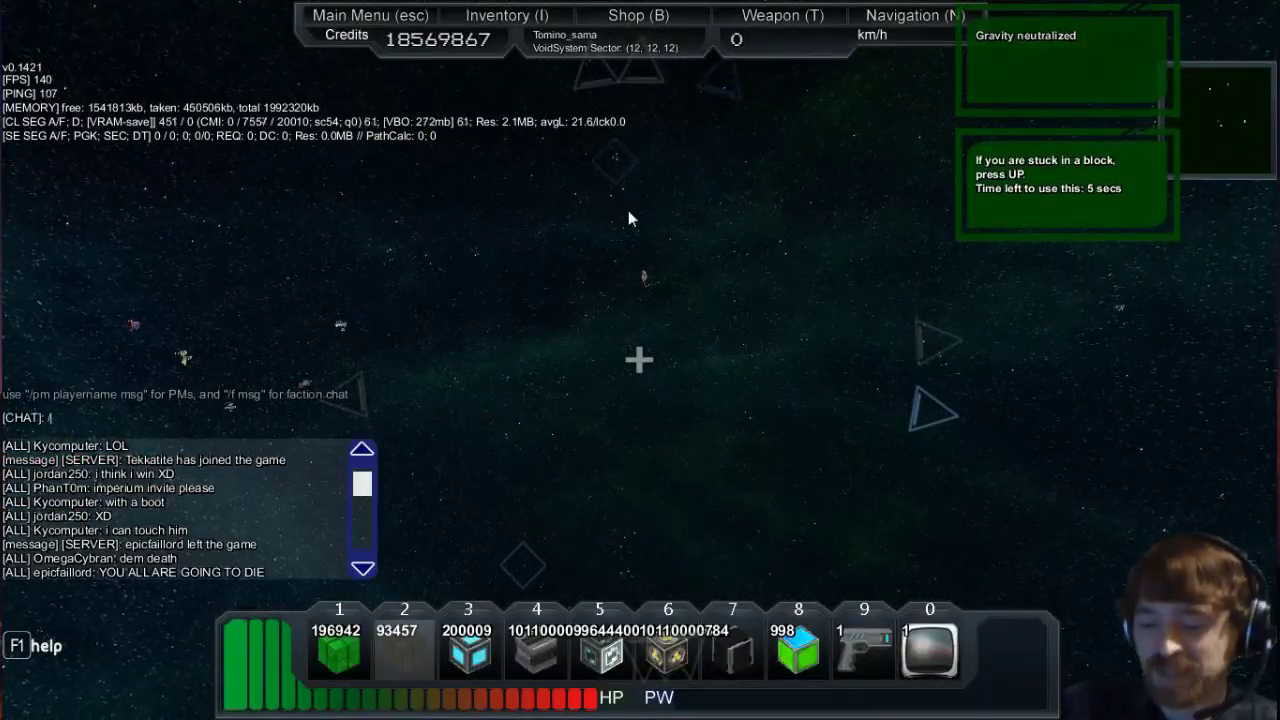
pyautogui.write('/tp_to')
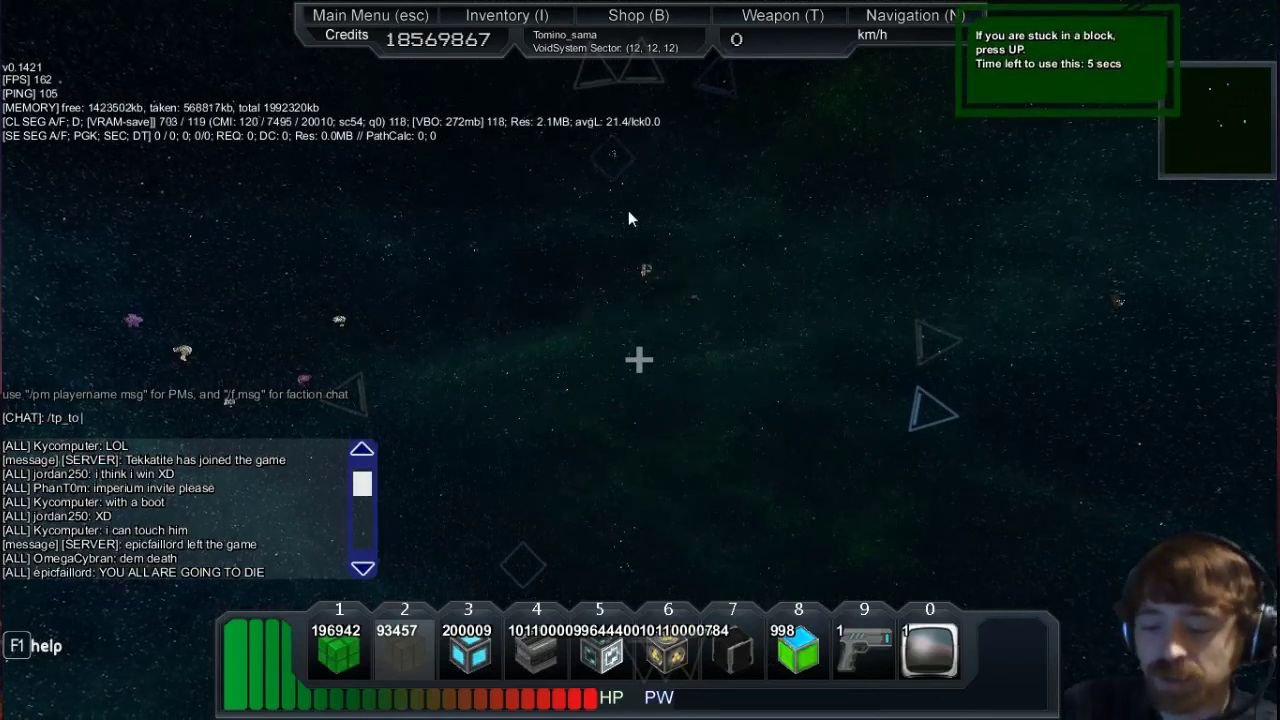
pyautogui.write(' Raiben')
pyautogui.press('Return')
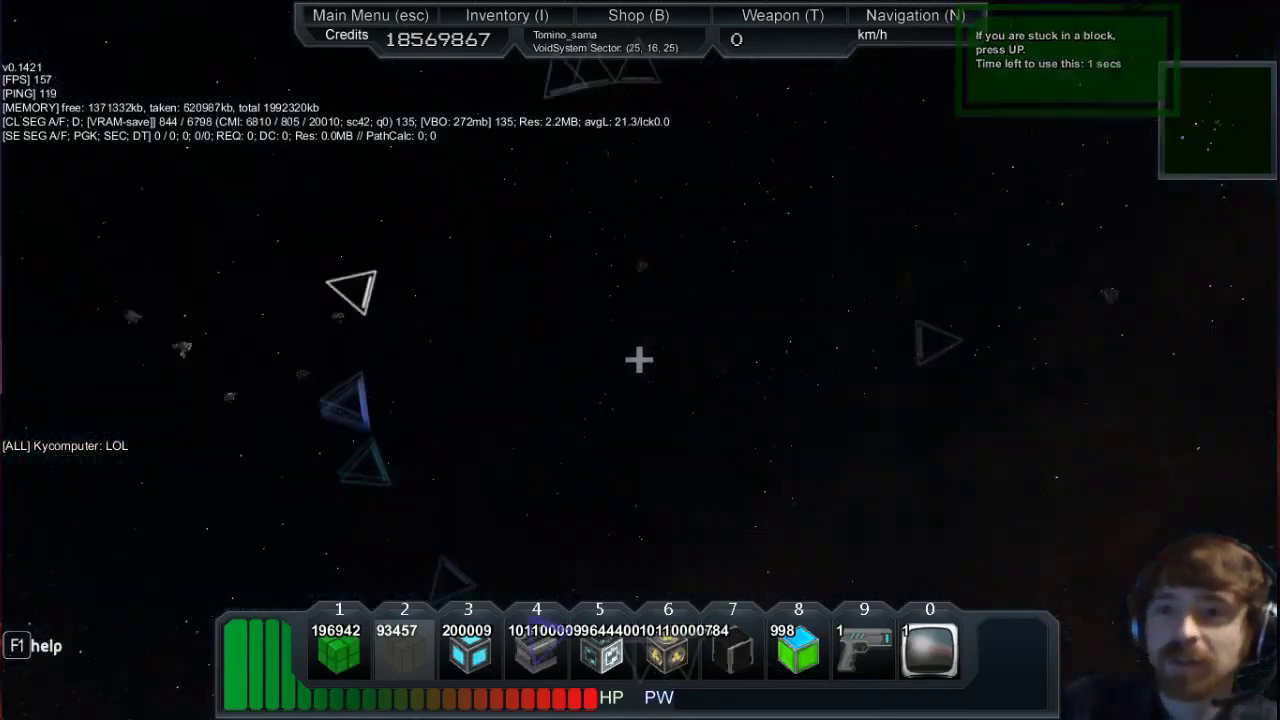
# Step: Look around the arrival sector and fly up to the large station's ship core
pyautogui.moveTo(640, 360); pyautogui.dragTo(640, 360)
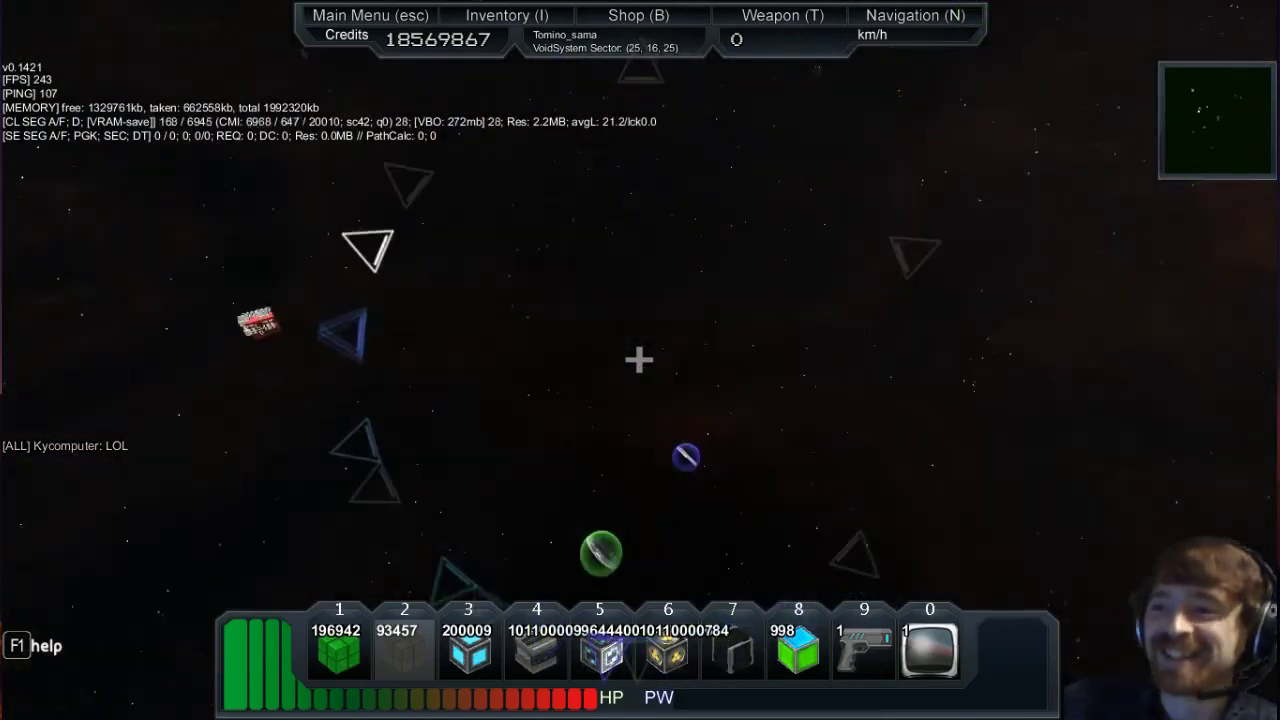
pyautogui.moveTo(640, 360); pyautogui.dragTo(640, 360)
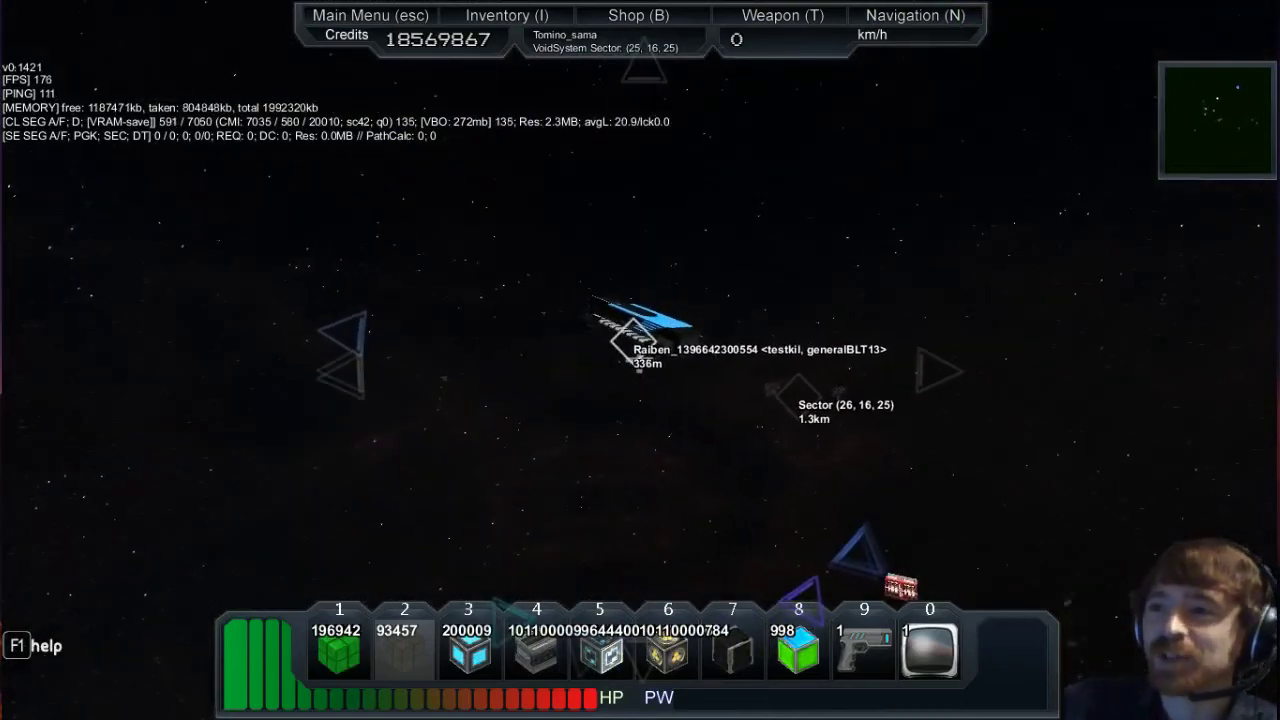
pyautogui.moveTo(640, 360); pyautogui.dragTo(640, 360)
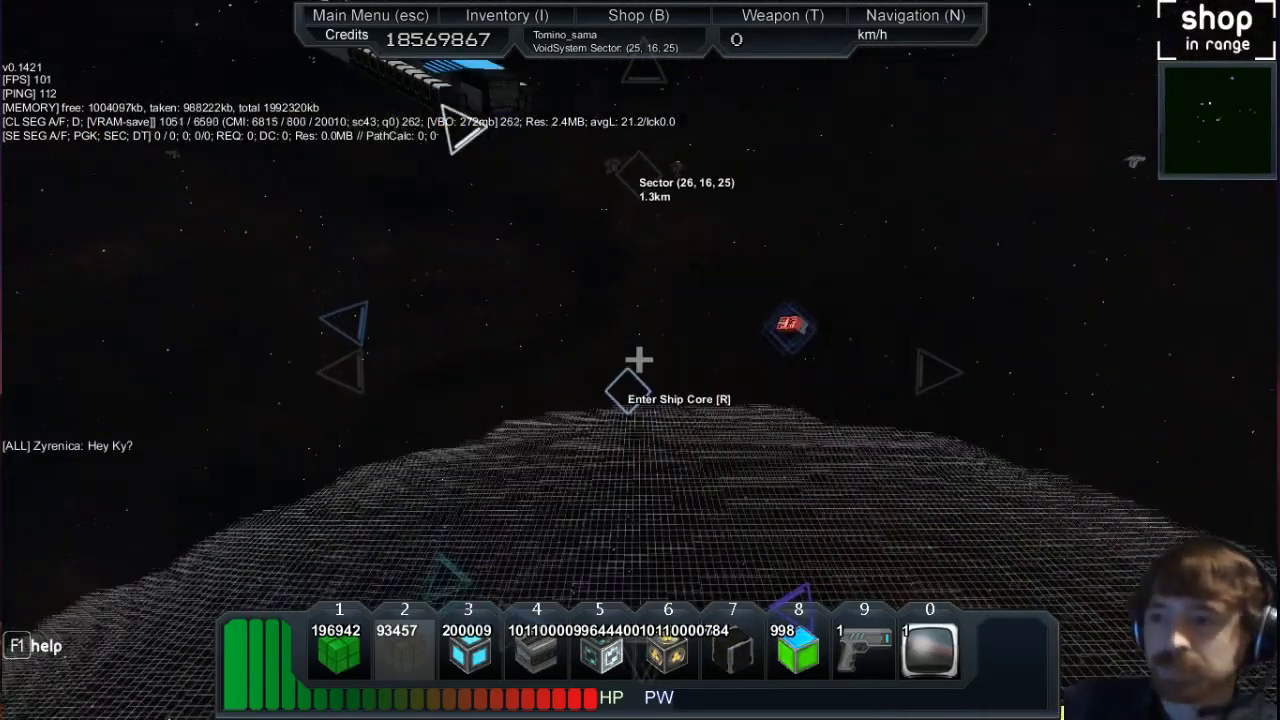
# Step: Enter the ship core, switch to build mode, and orbit over the damaged structure
pyautogui.press('r')
pyautogui.press('space')
pyautogui.moveTo(640, 360); pyautogui.dragTo(640, 360)
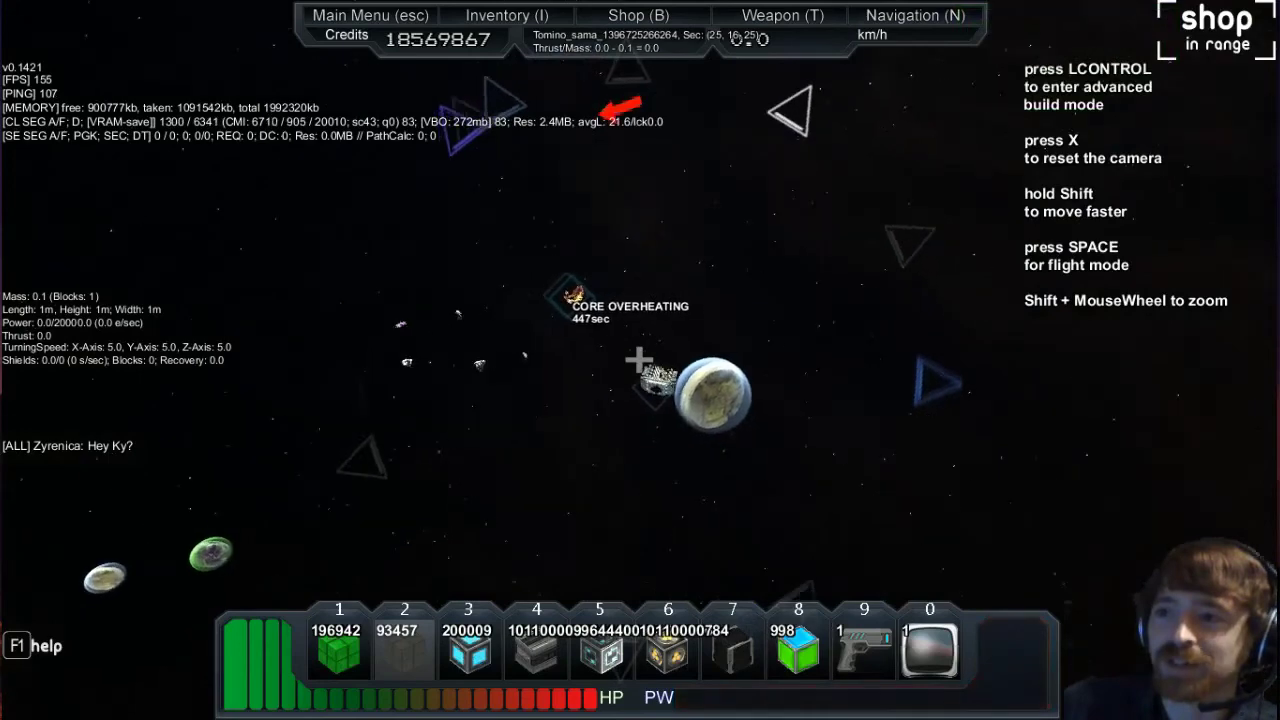